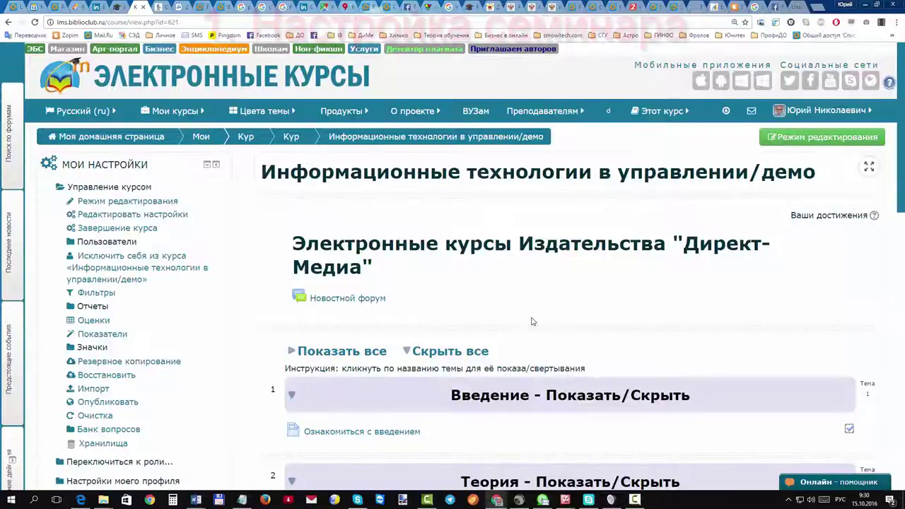
Step: Turn on course editing and add a Семинар activity to section 3, Тесты
left_click(804, 139)
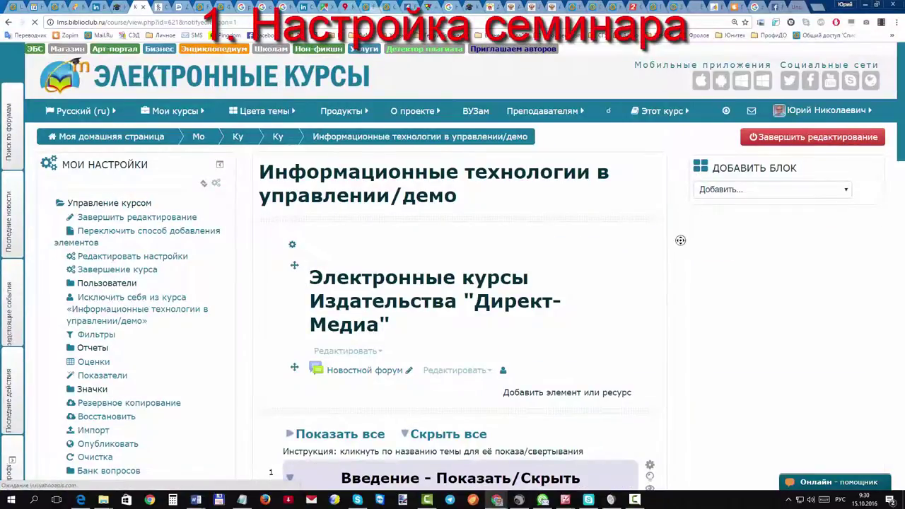
scroll(680, 238, "down", 3)
scroll(679, 245, "down", 4)
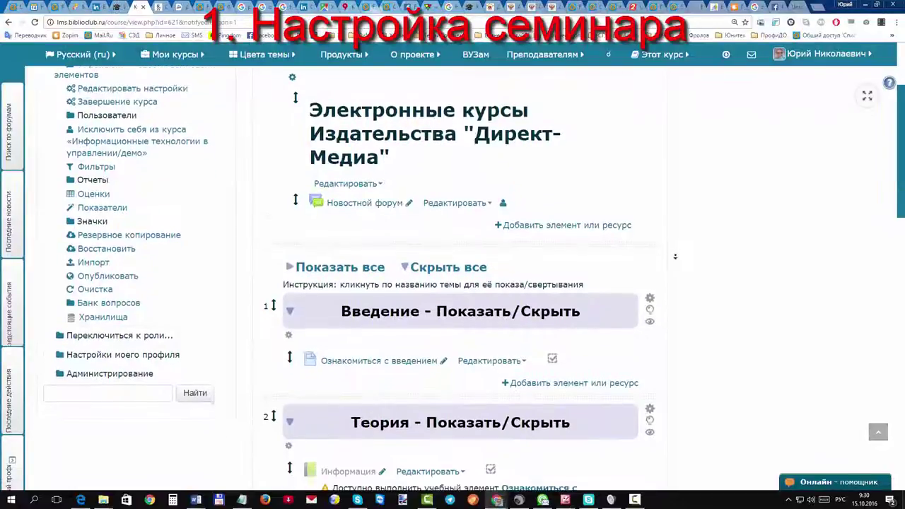
scroll(675, 257, "down", 4)
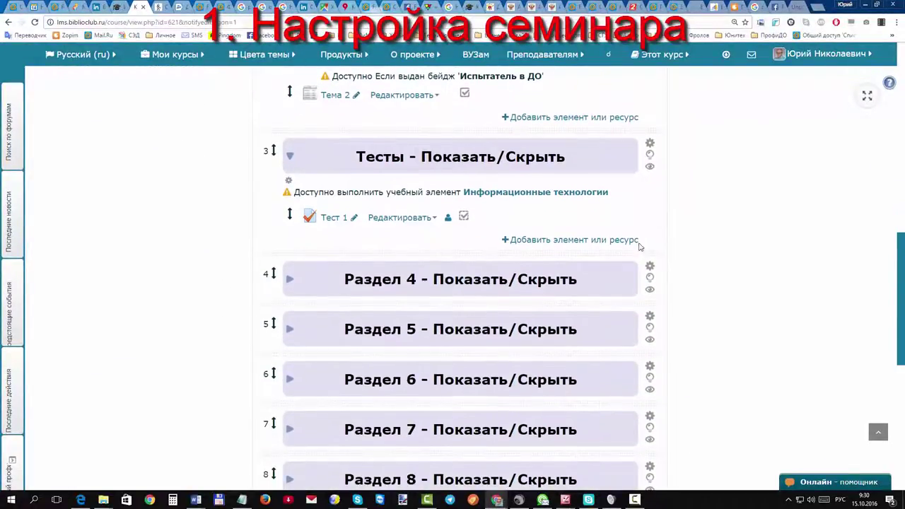
left_click(597, 241)
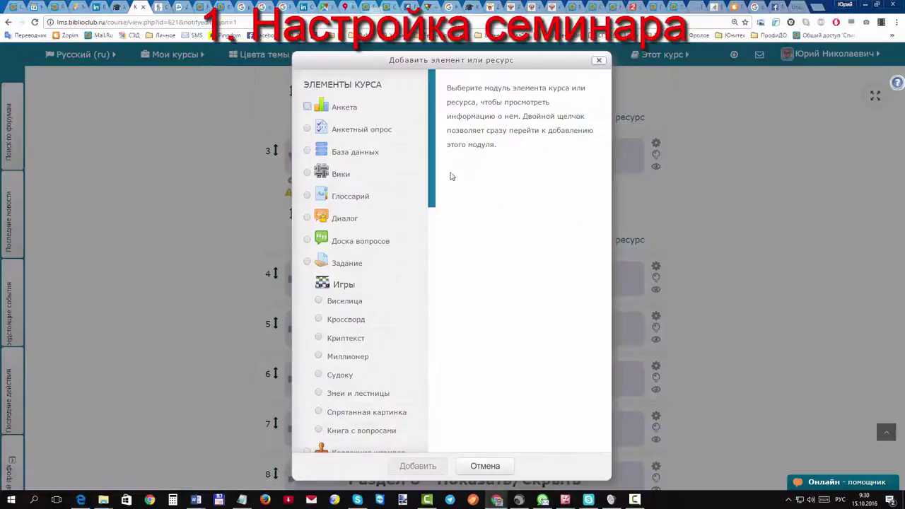
left_click_drag(433, 162, 425, 260)
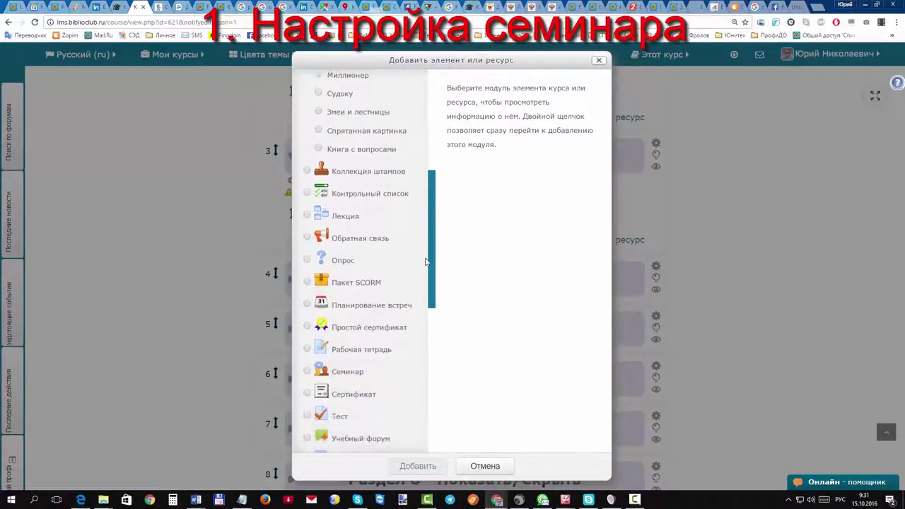
left_click(311, 369)
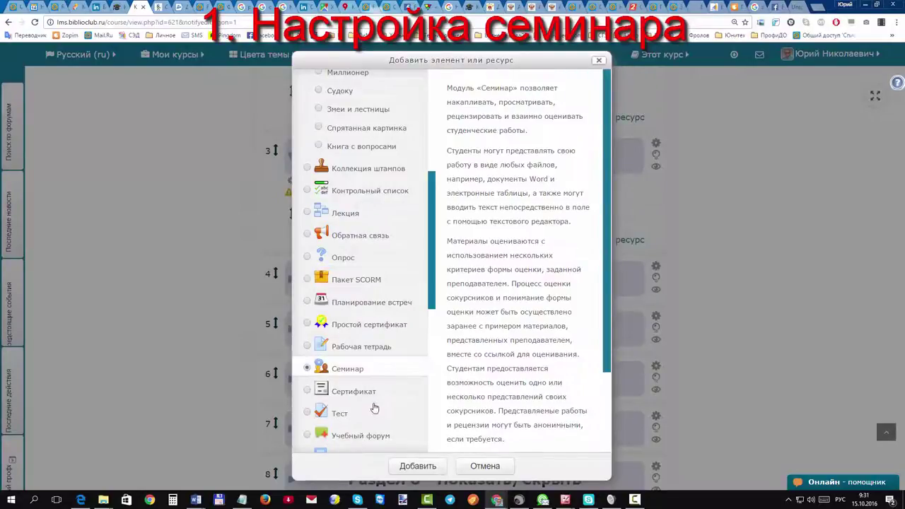
left_click(417, 465)
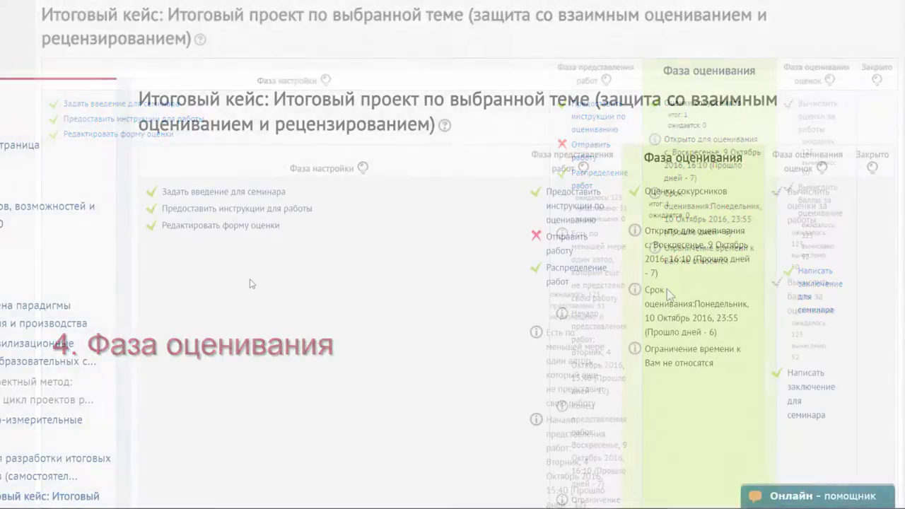
Step: Examine the final project seminar's phase overview and the received and given grades in the Отчет об оценках семинара
scroll(243, 283, "down", 2)
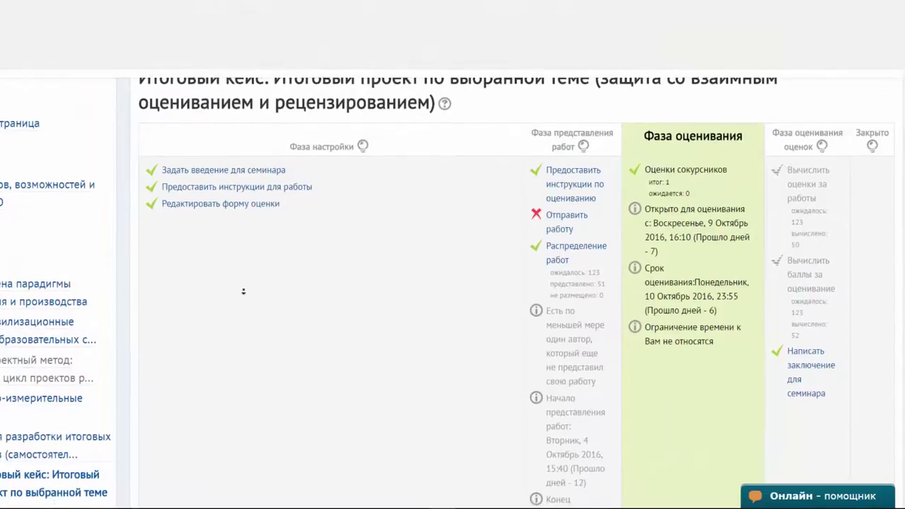
scroll(244, 295, "down", 6)
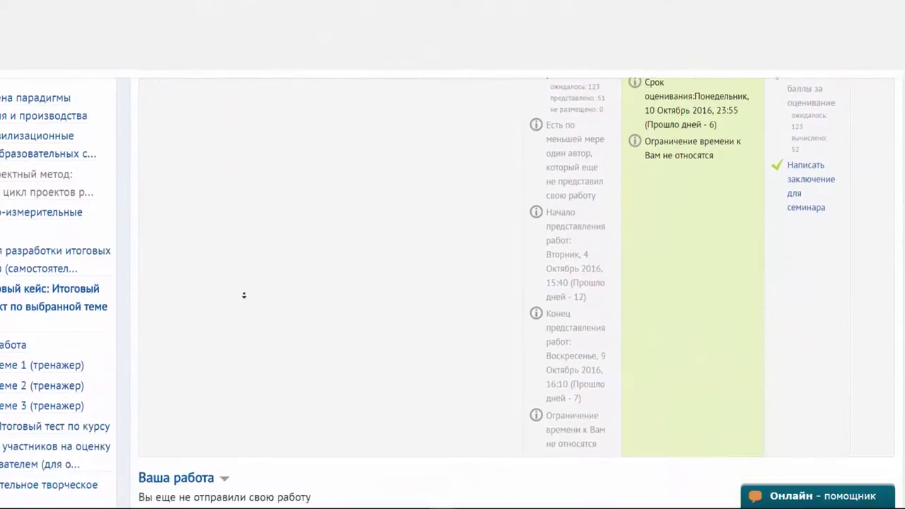
scroll(244, 295, "down", 6)
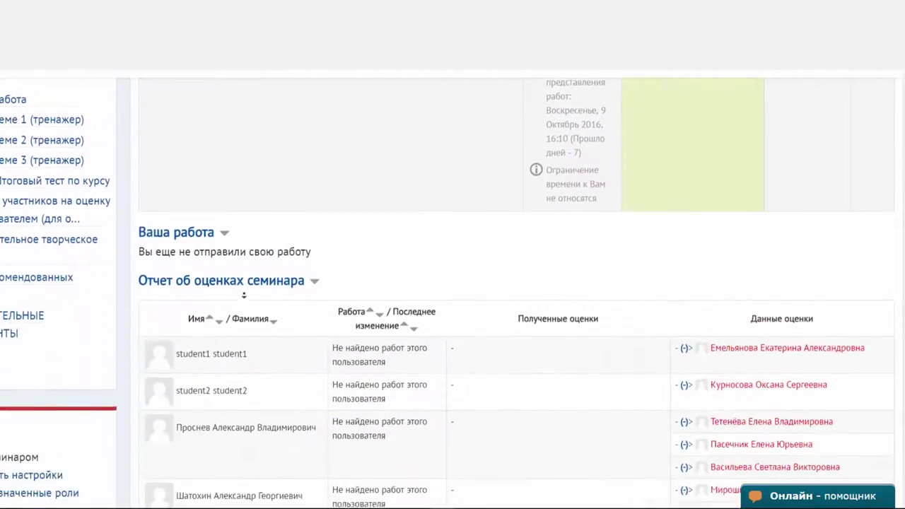
scroll(244, 295, "down", 4)
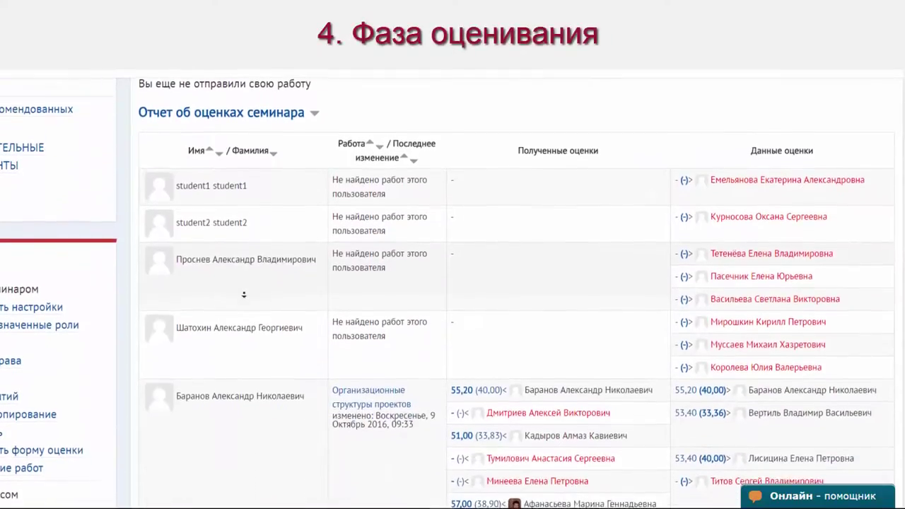
scroll(245, 301, "down", 6)
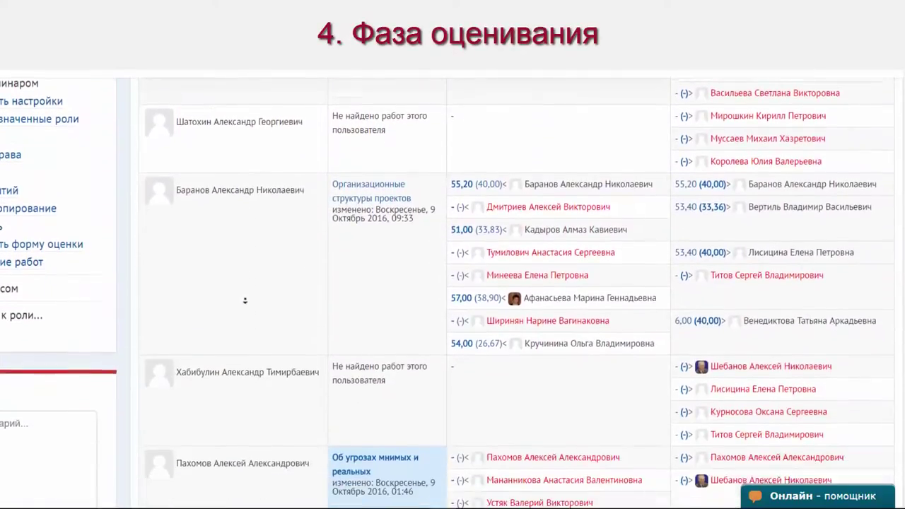
scroll(244, 300, "down", 6)
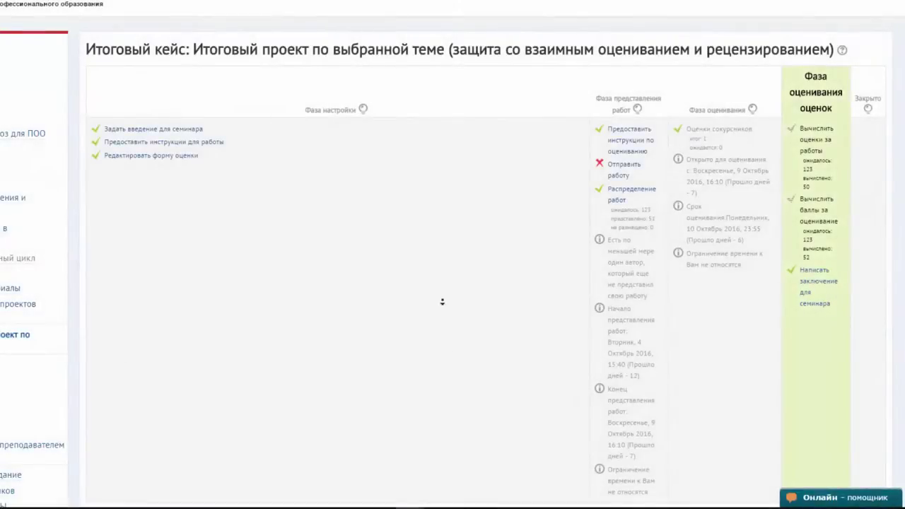
Step: Keep the grade comparison at очень строго and recalculate the seminar grades
scroll(442, 301, "down", 3)
scroll(443, 310, "down", 10)
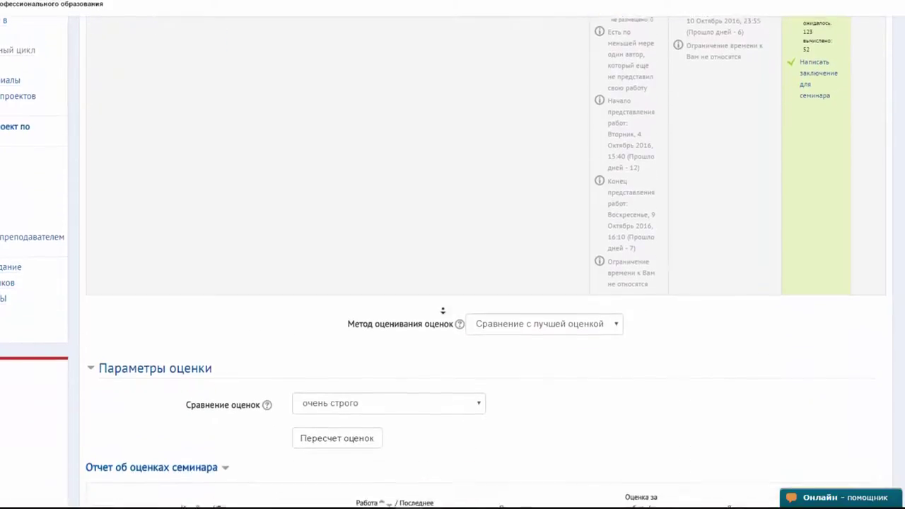
scroll(443, 310, "down", 1)
left_click(470, 253)
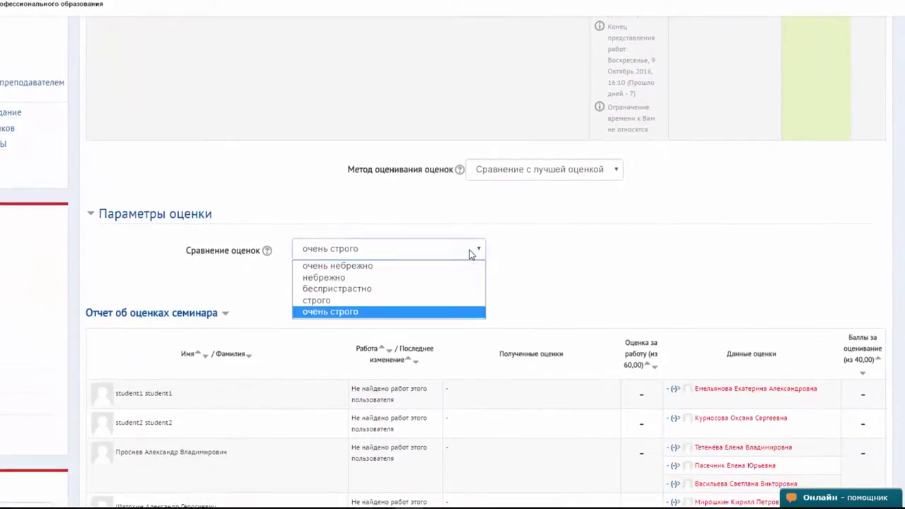
left_click(470, 253)
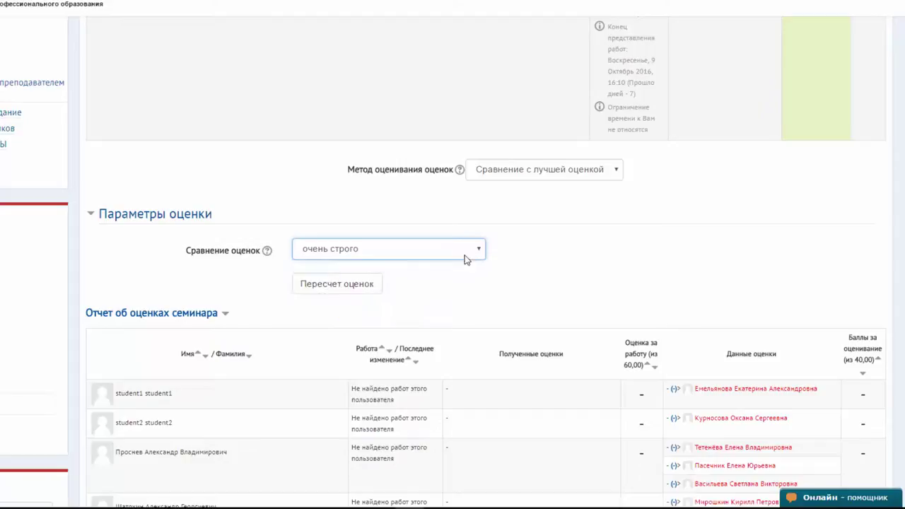
left_click(371, 286)
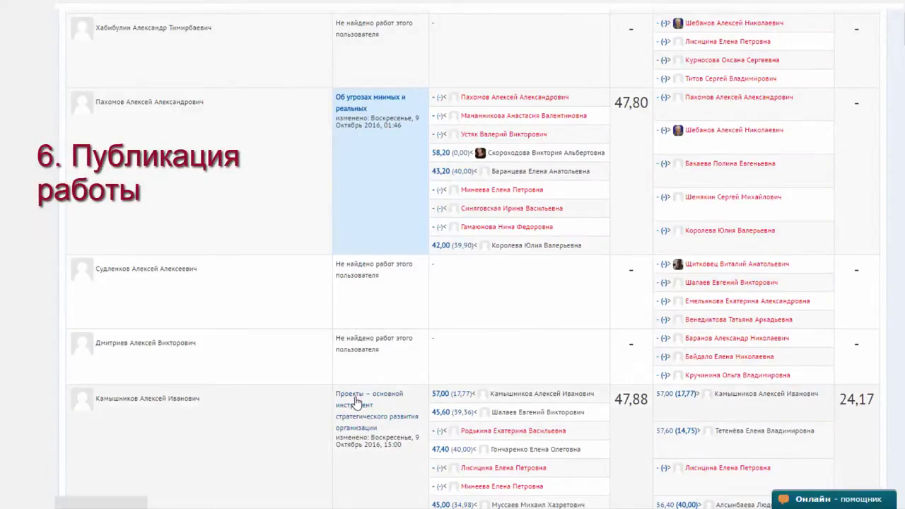
Step: Mark the submission "Проекты – основной инструмент стратегического развития организации" for publication in its author feedback, then save and close
left_click(357, 402)
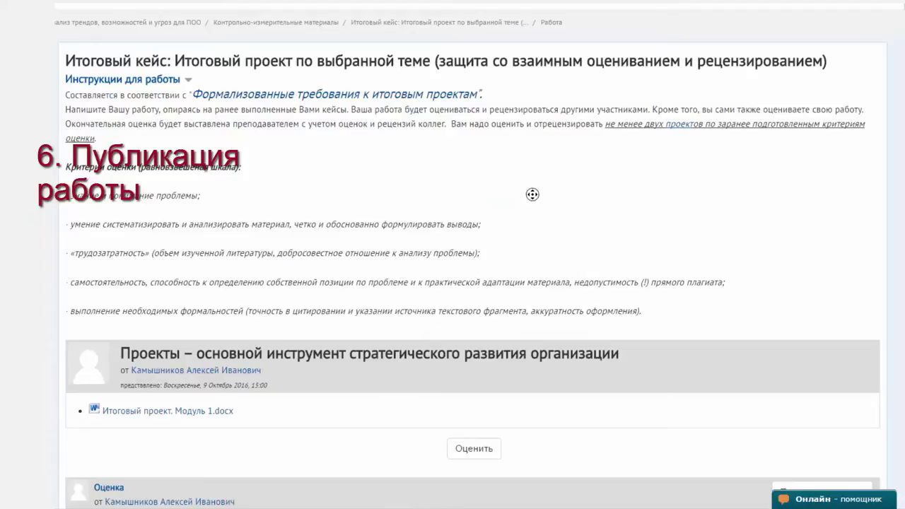
scroll(531, 205, "down", 5)
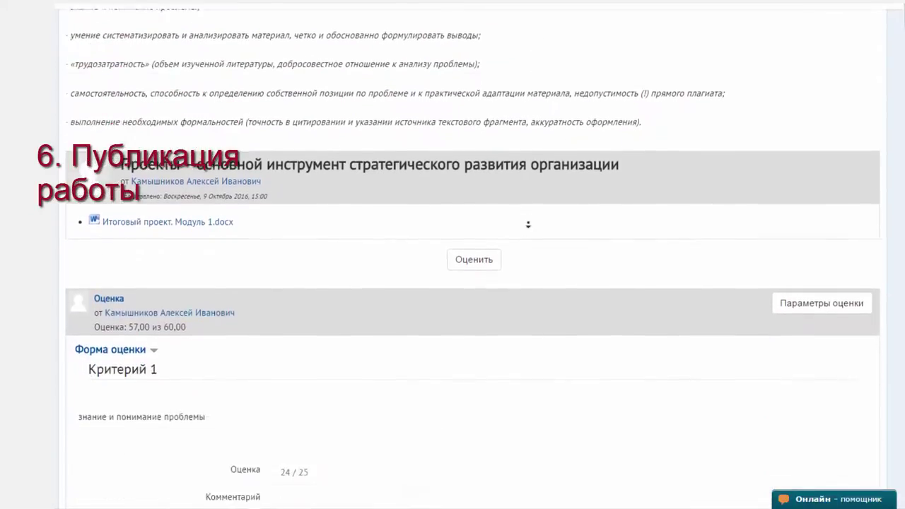
scroll(525, 232, "down", 15)
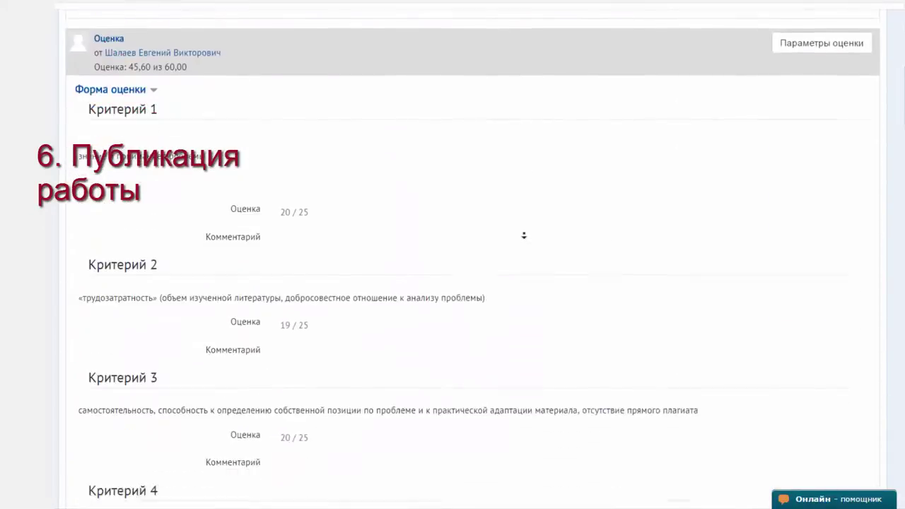
scroll(524, 235, "down", 15)
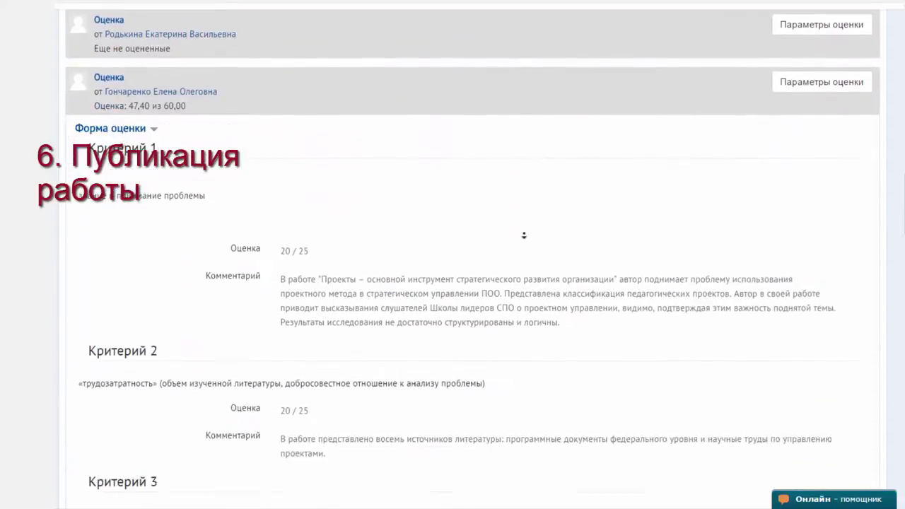
scroll(524, 235, "down", 15)
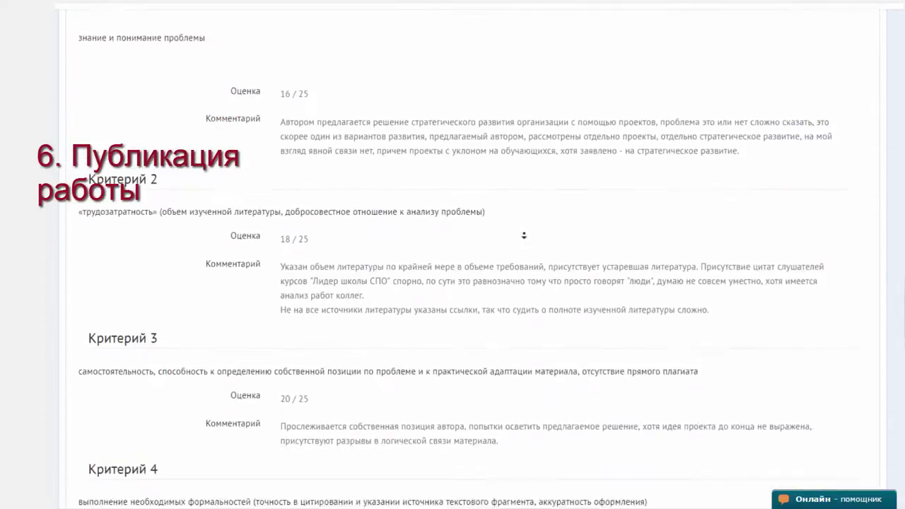
scroll(523, 241, "down", 15)
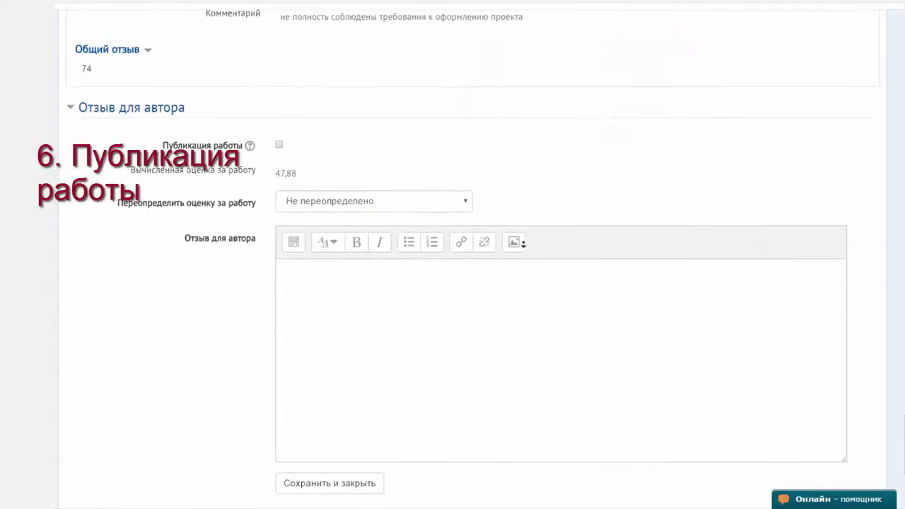
scroll(521, 250, "up", 1)
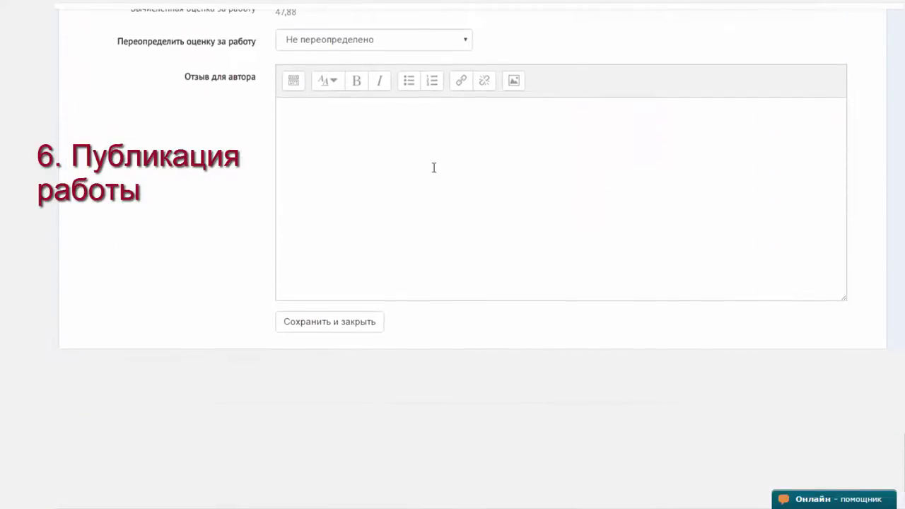
scroll(431, 168, "up", 2)
left_click(279, 103)
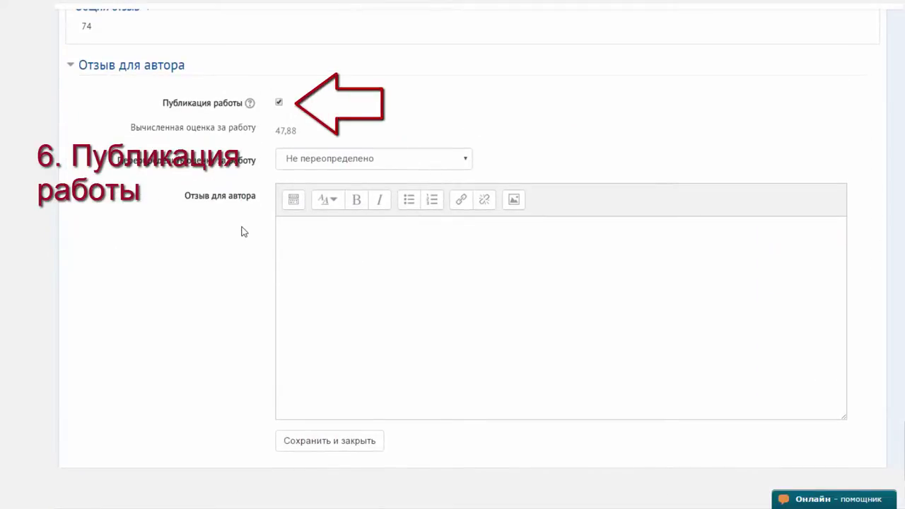
scroll(244, 230, "down", 3)
left_click(313, 265)
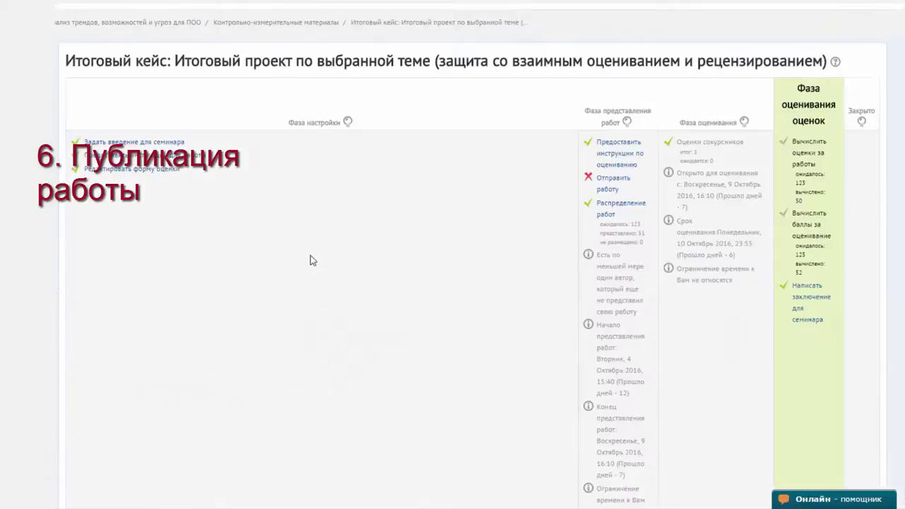
Step: Switch the seminar to the Закрыто phase and confirm the closure
scroll(309, 262, "down", 15)
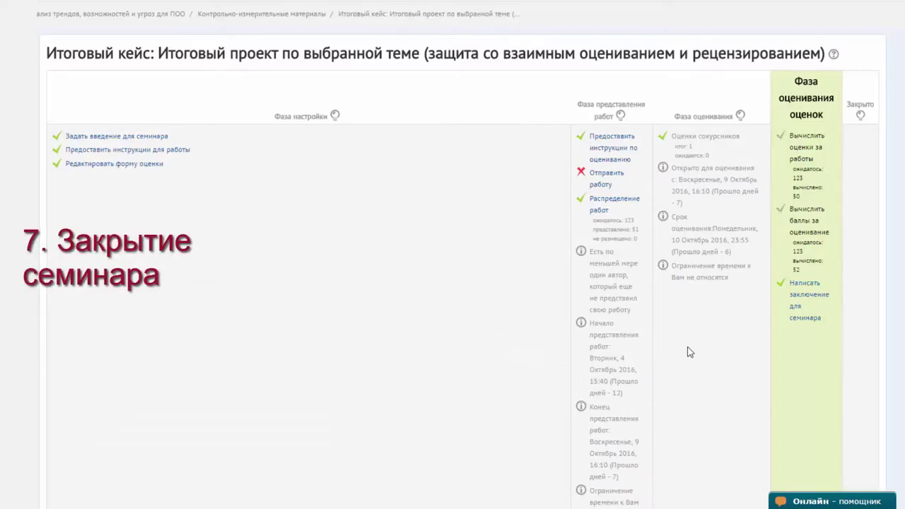
left_click(861, 114)
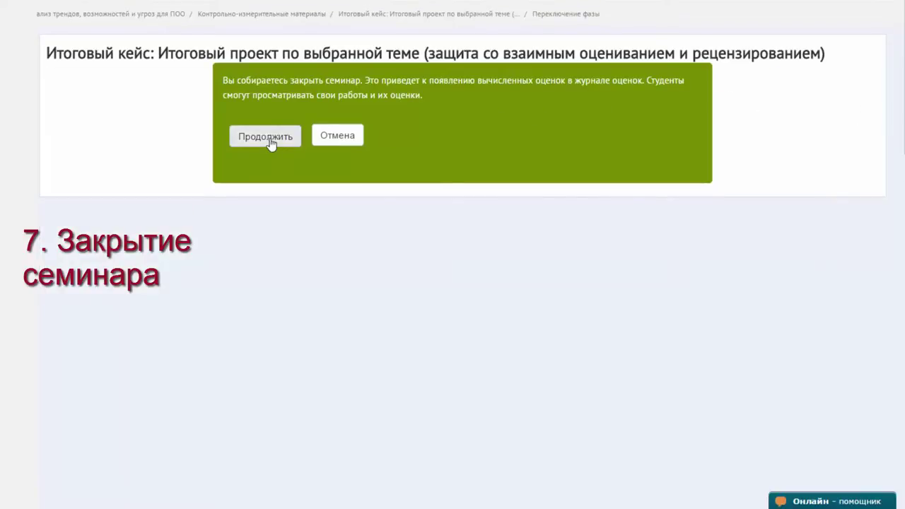
left_click(270, 142)
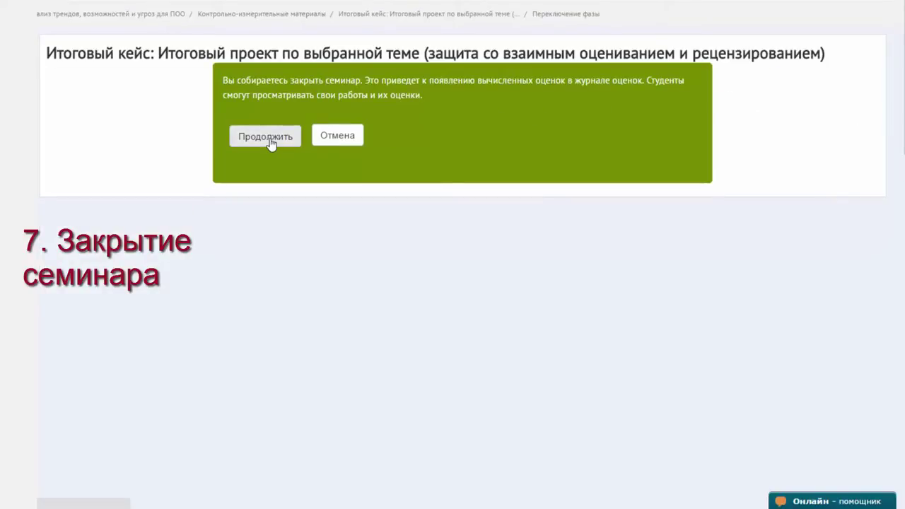